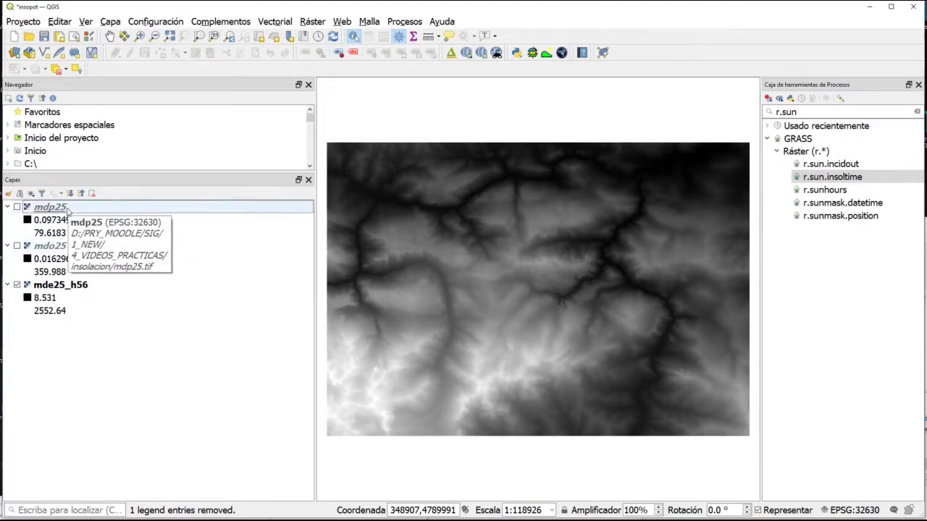
left_click(313, 22)
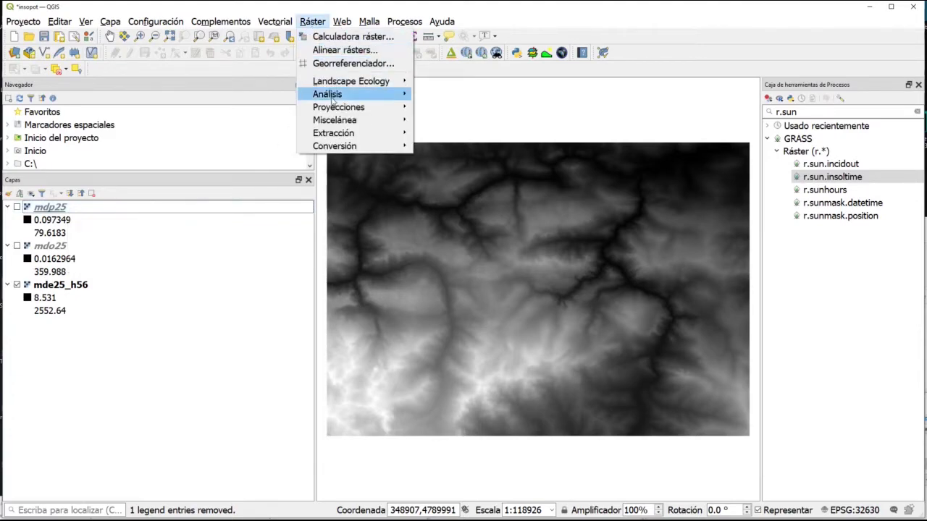
mouse_move(331, 98)
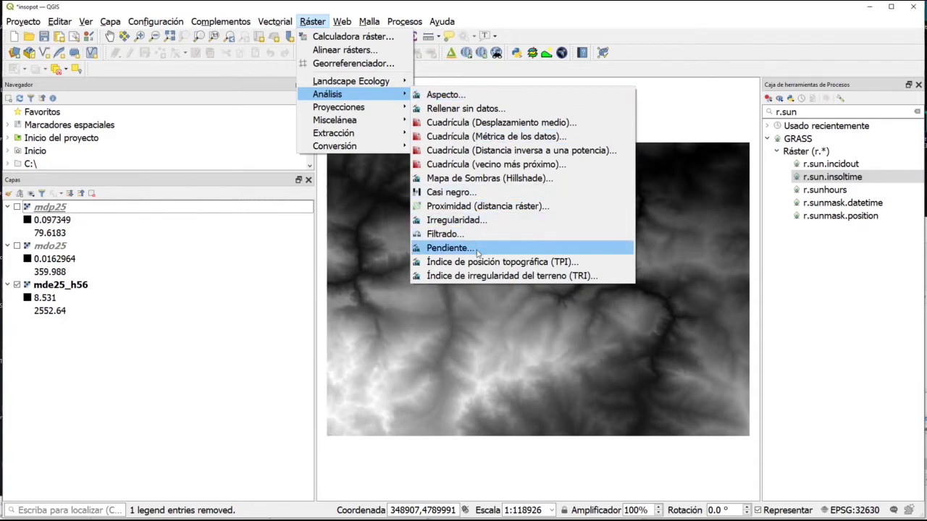
left_click(388, 158)
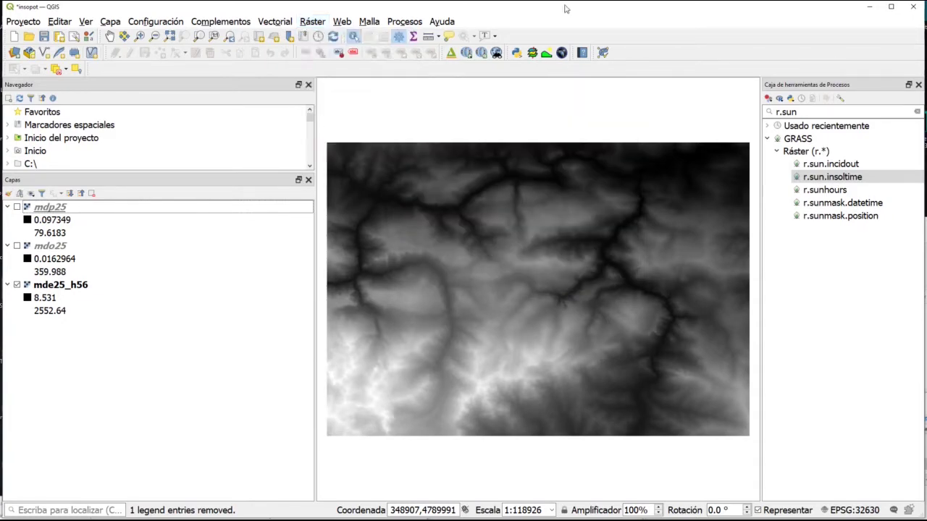
Open r.sun.insoltime and assign mde25_h56 as the elevation layer, mdo25 as orientation and mdp25 as slope
left_click(852, 179)
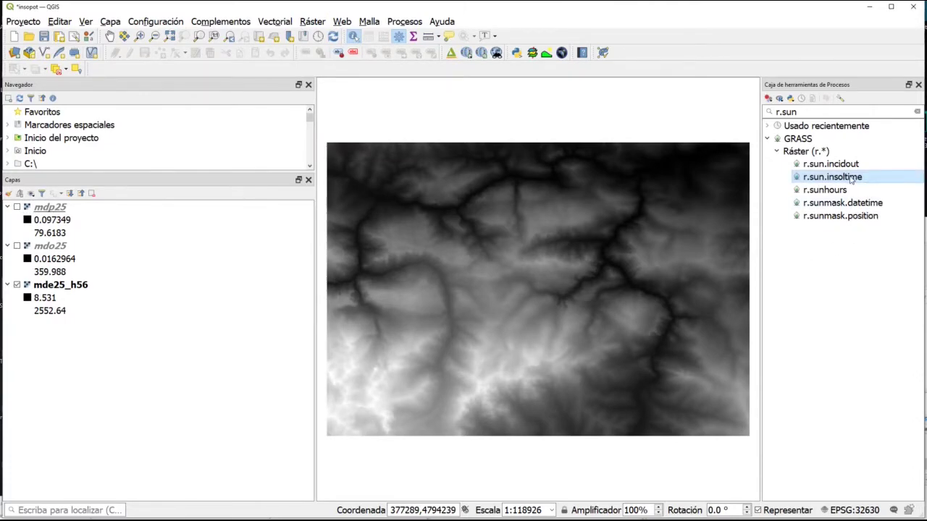
double_click(851, 178)
left_click_drag(383, 30, 367, 19)
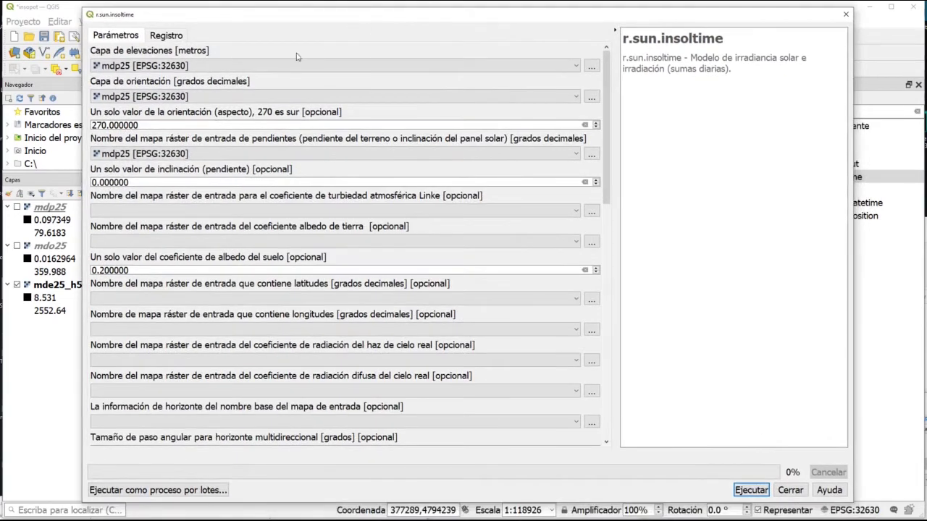
left_click(185, 66)
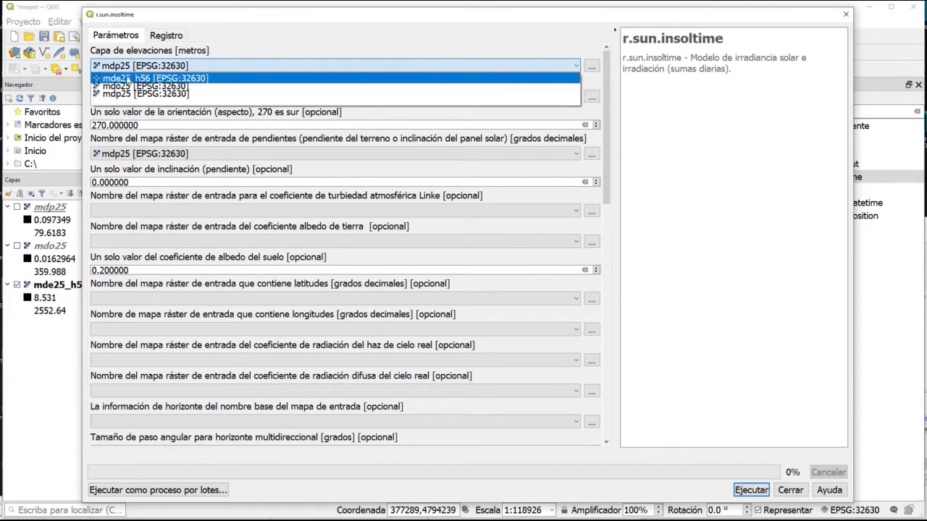
left_click(127, 78)
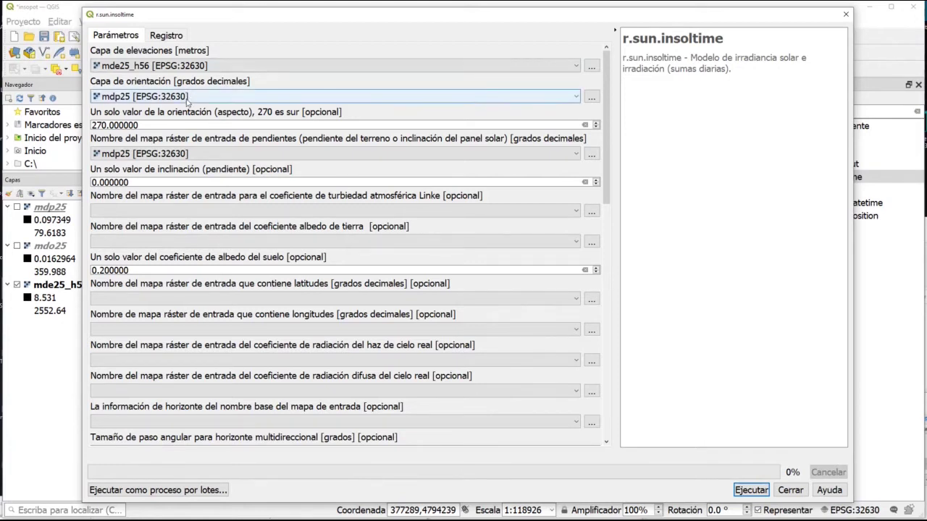
left_click(190, 97)
left_click(148, 117)
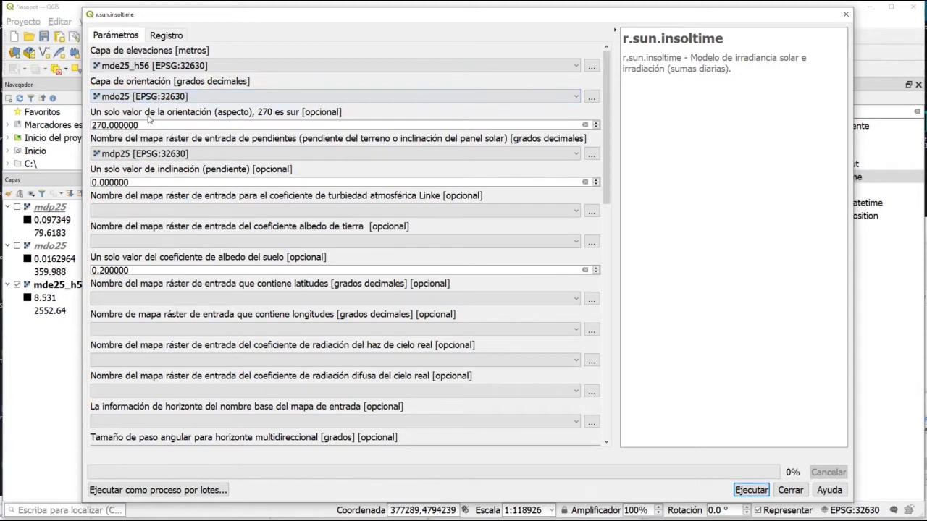
left_click(142, 155)
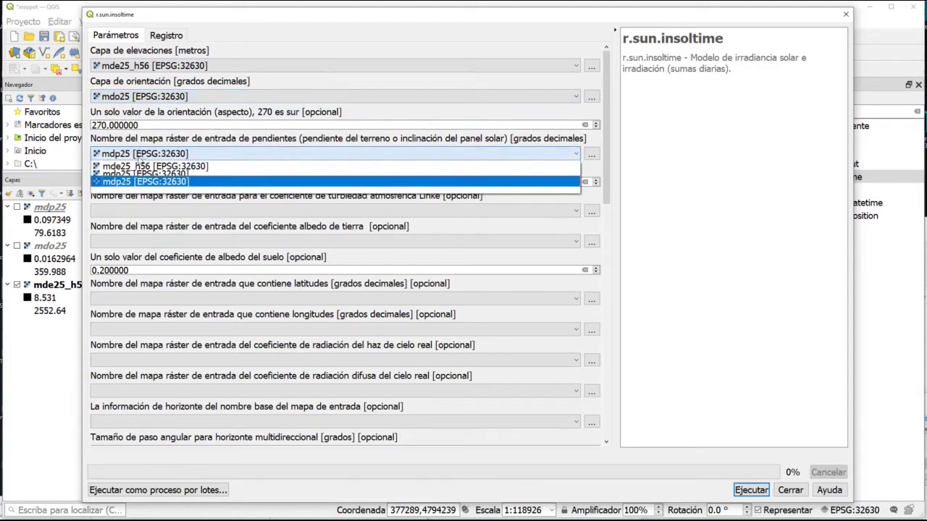
left_click(133, 182)
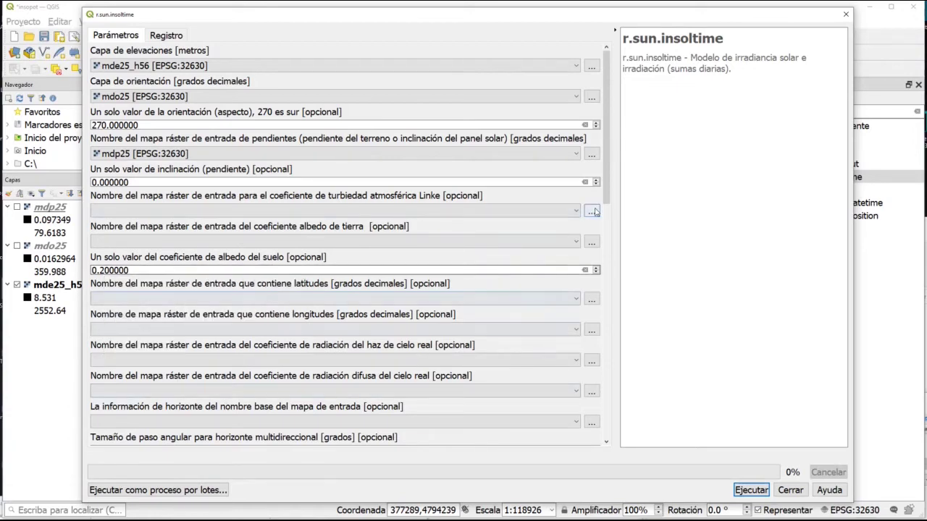
Set the day of the year to 100 and the daily radiation time step to 0.25 decimal hours
left_click_drag(608, 190, 610, 236)
scroll(608, 237, "down", 2)
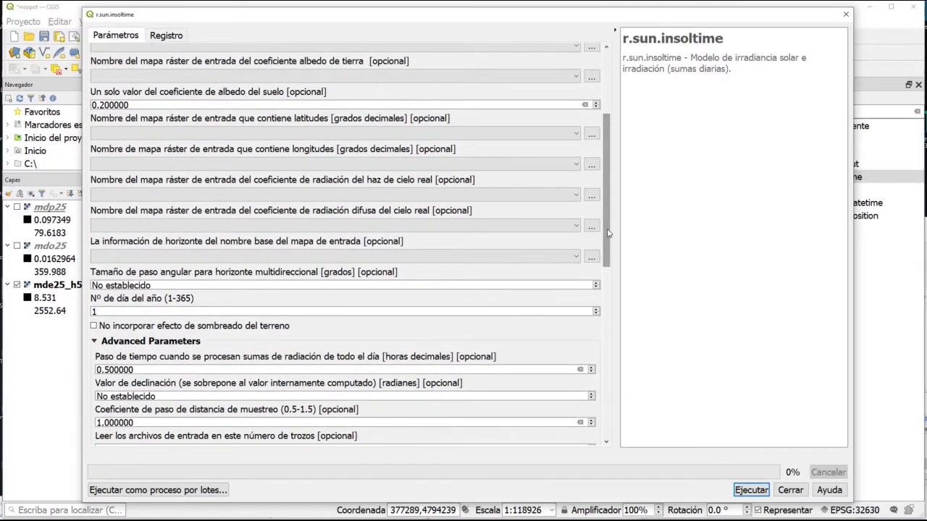
scroll(609, 233, "down", 8)
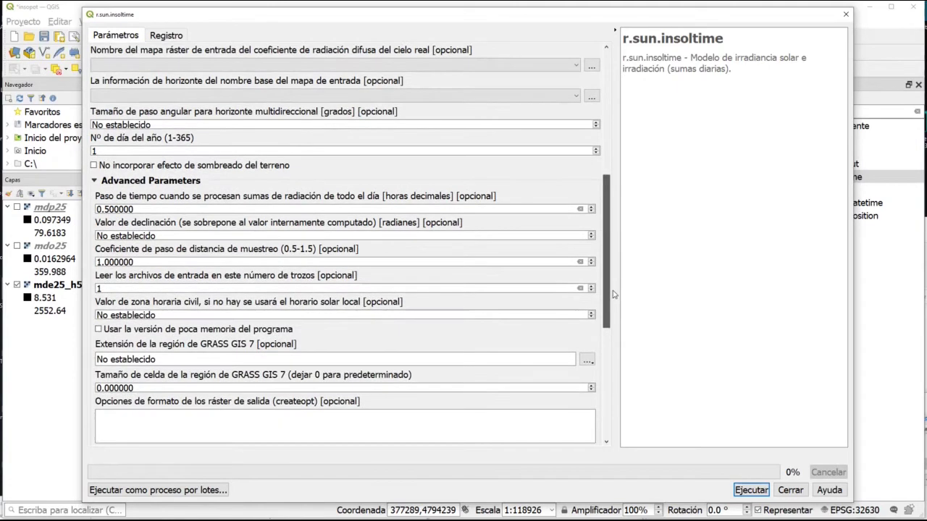
left_click(137, 149)
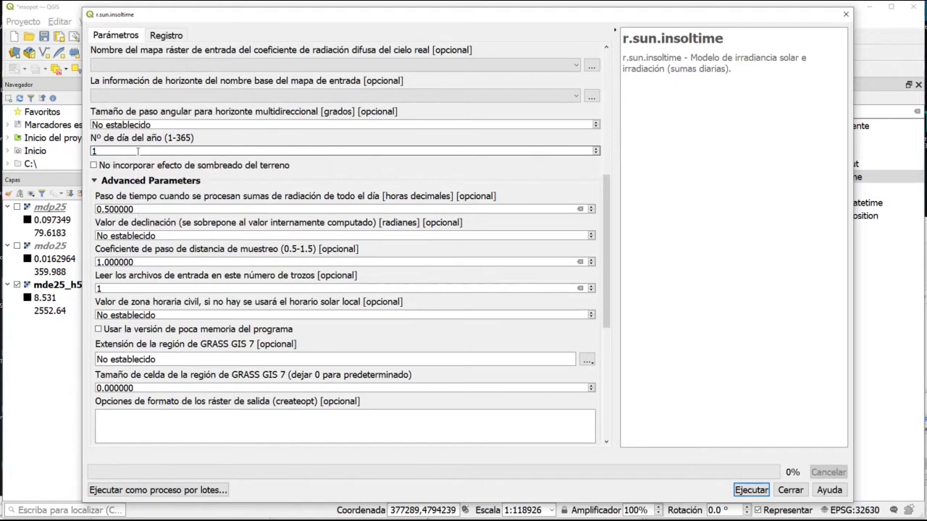
type("00")
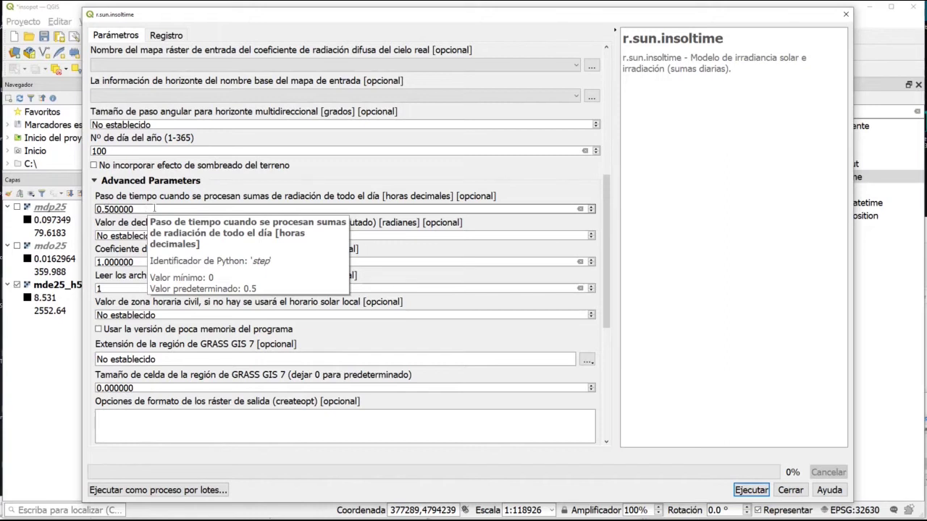
type("2")
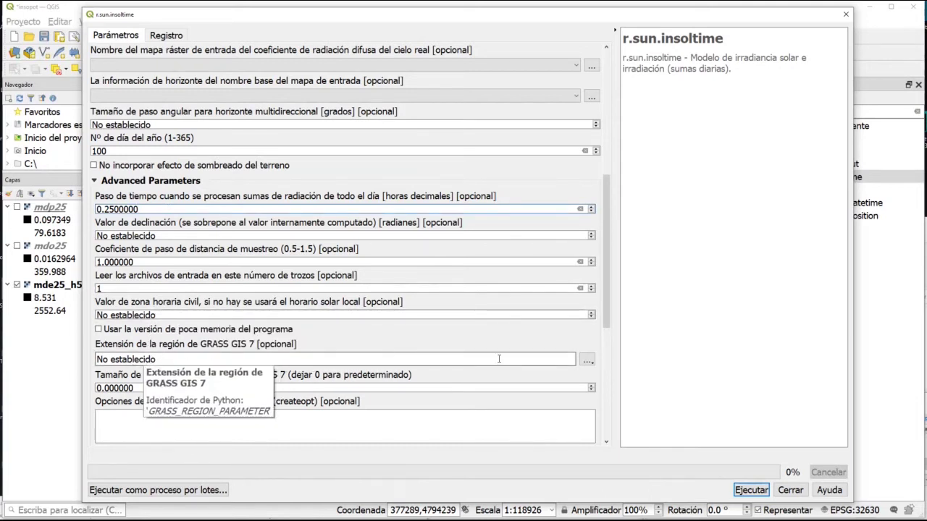
Calculate the GRASS region extent from the mde25_h56 layer and set the region cell size to 25
left_click(587, 360)
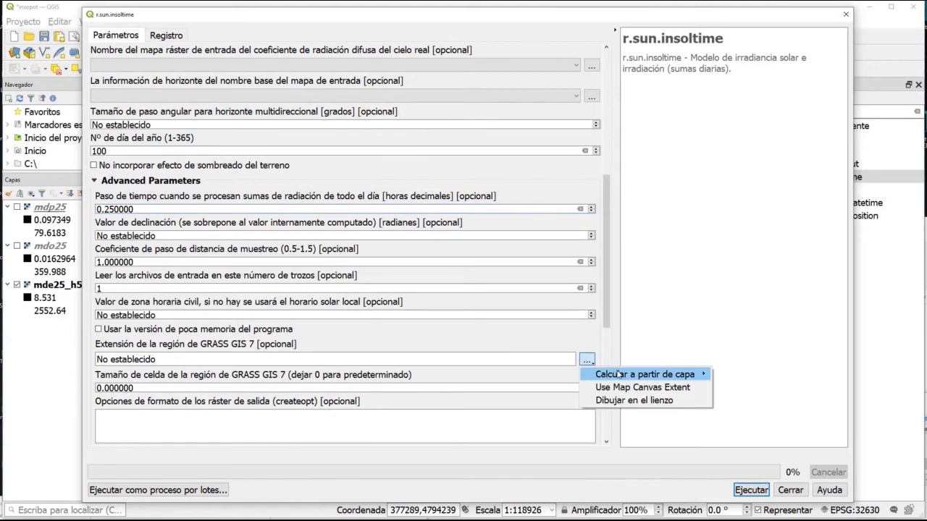
mouse_move(618, 373)
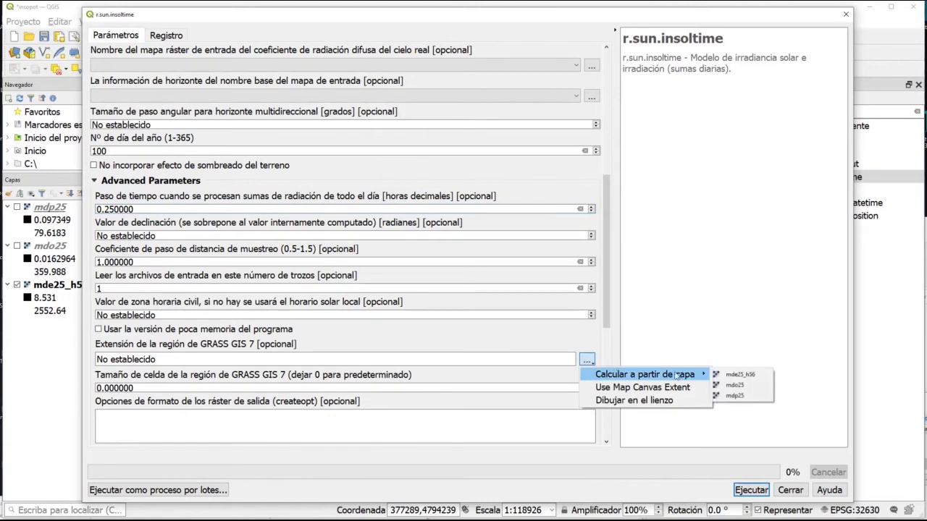
left_click(739, 375)
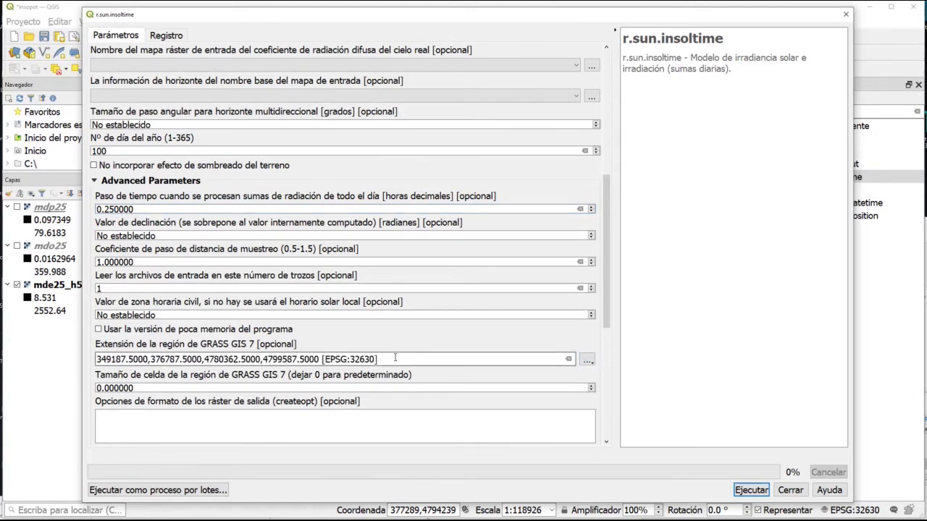
left_click(100, 388)
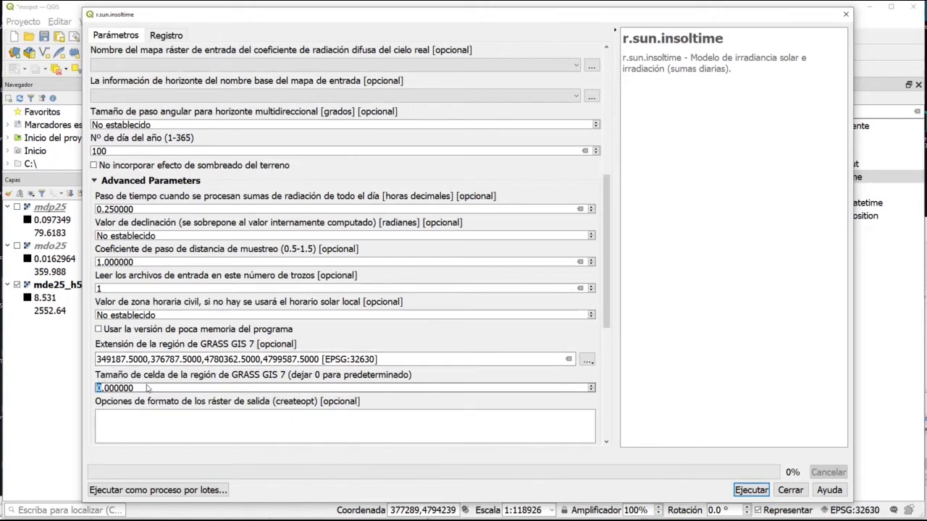
key("Delete")
type("25")
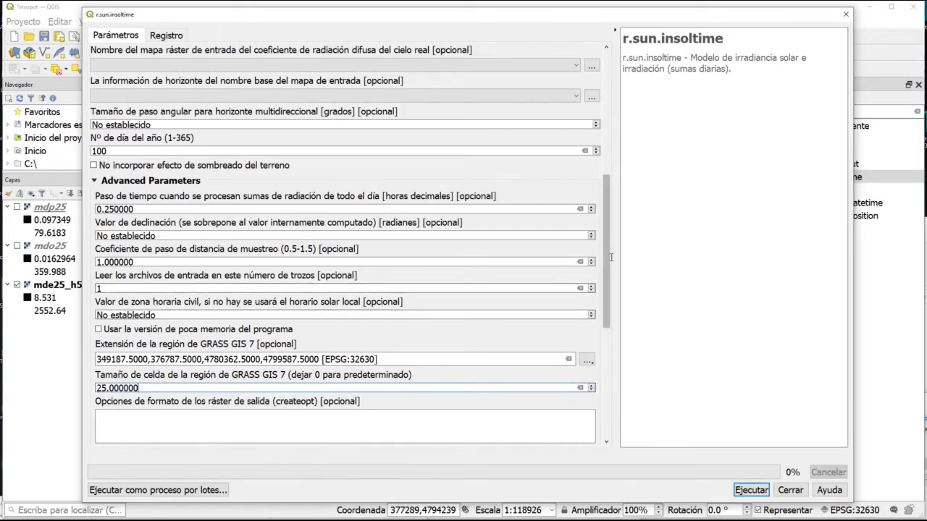
Run the algorithm with all output rasters saved to temporary files, check the execution time in the log and close the dialog
left_click_drag(608, 267, 599, 378)
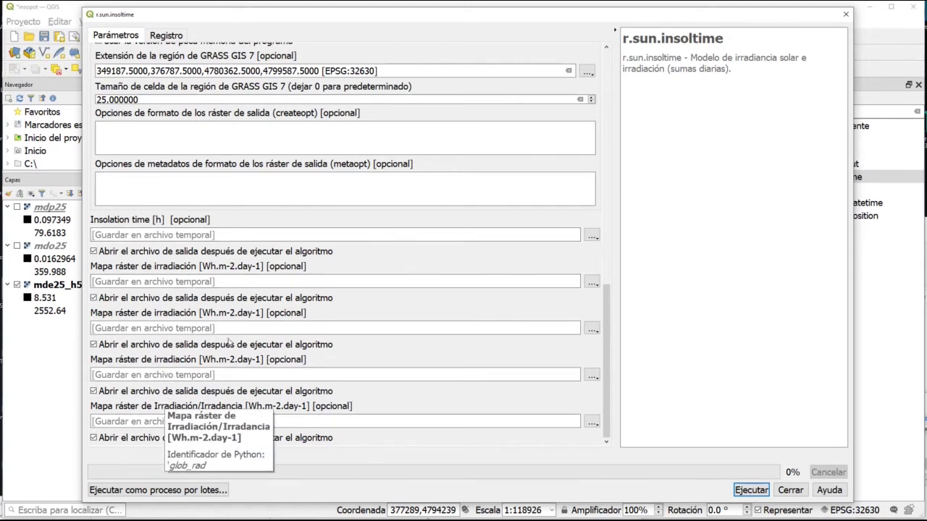
left_click(748, 491)
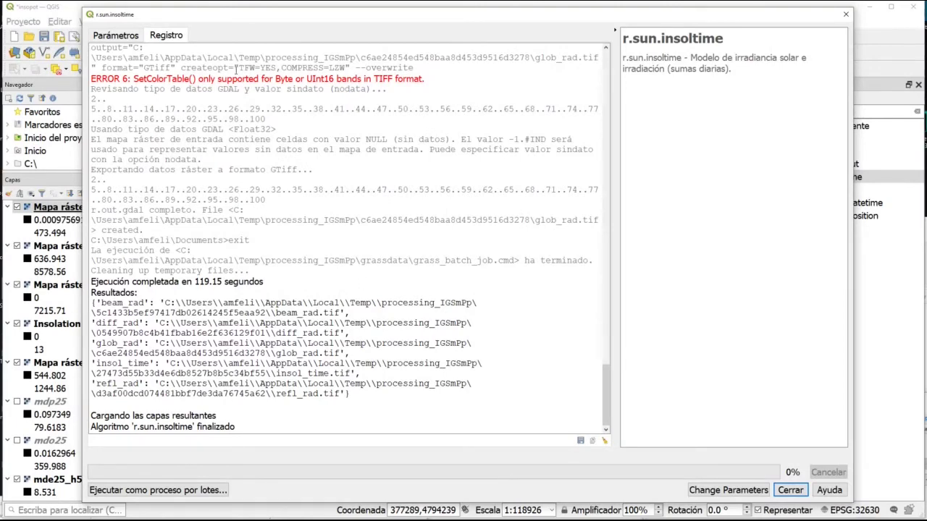
mouse_move(606, 419)
left_mouse_down()
mouse_move(605, 339)
mouse_move(612, 411)
left_mouse_up()
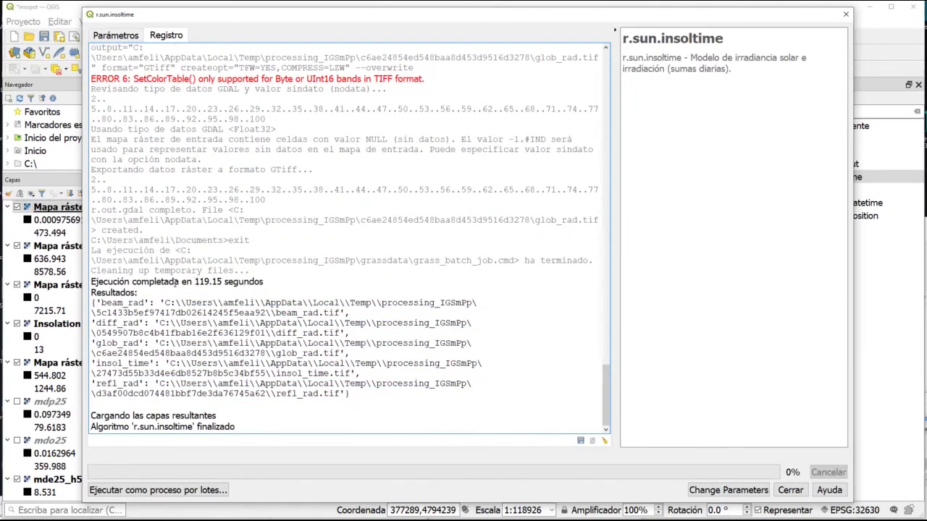
left_click_drag(182, 282, 265, 283)
left_click(299, 288)
left_click(784, 492)
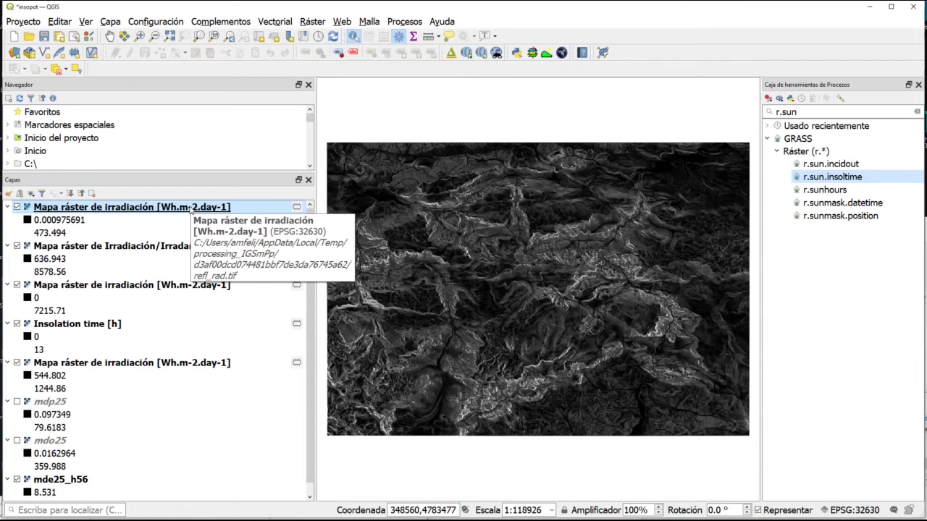
Hide the topmost Mapa ráster de irradiación layer and the one directly above Insolation time [h], selecting the Irradiación/Irradancia layer
left_click(17, 207)
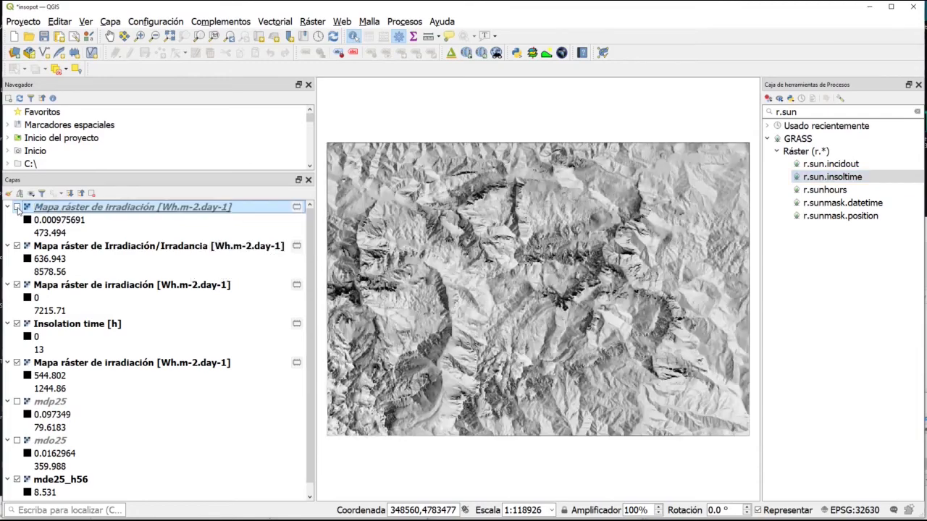
left_click(22, 253)
left_click(16, 284)
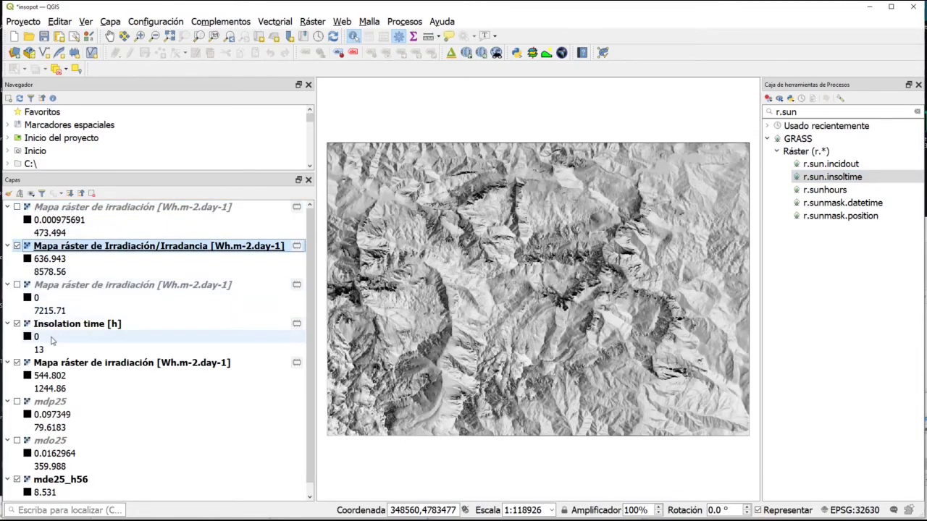